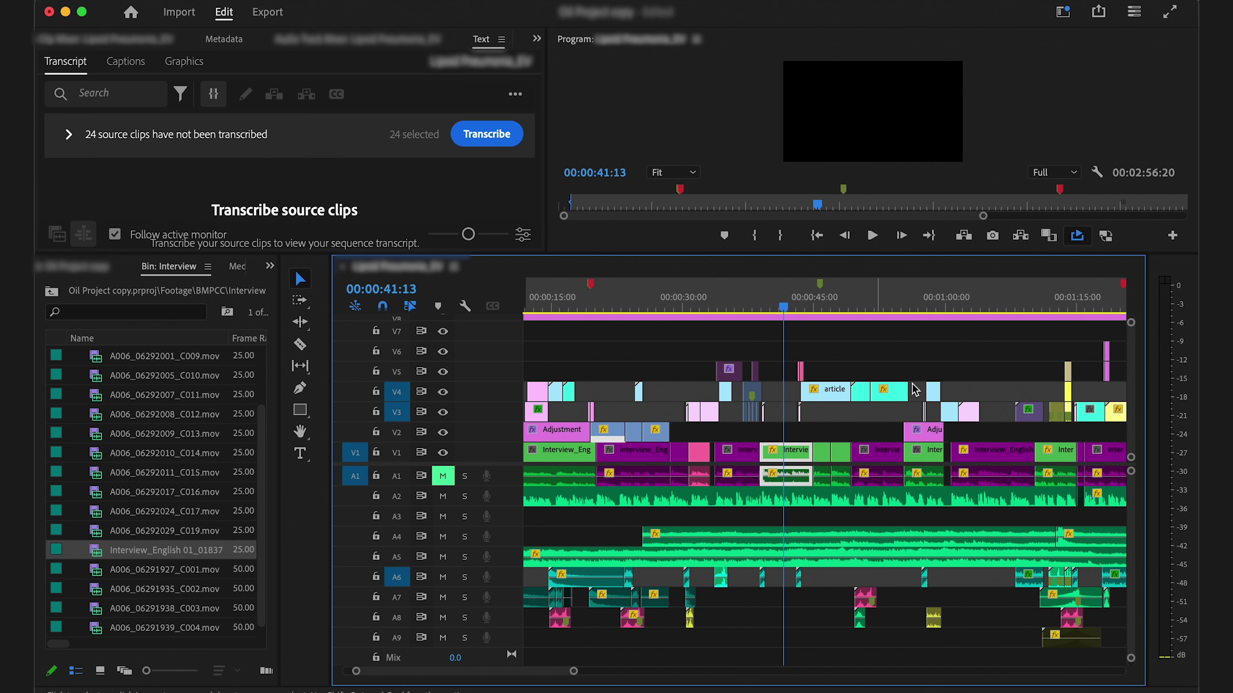
scroll(1131, 393, "up", 3)
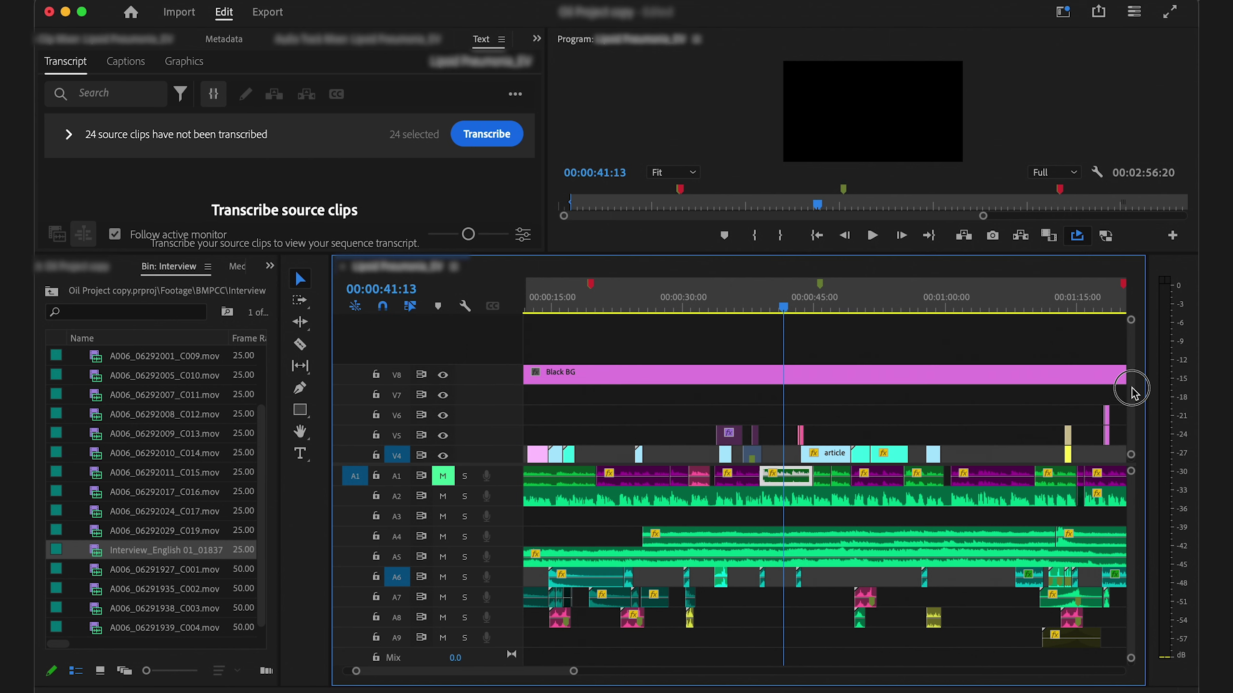
scroll(1132, 393, "down", 1)
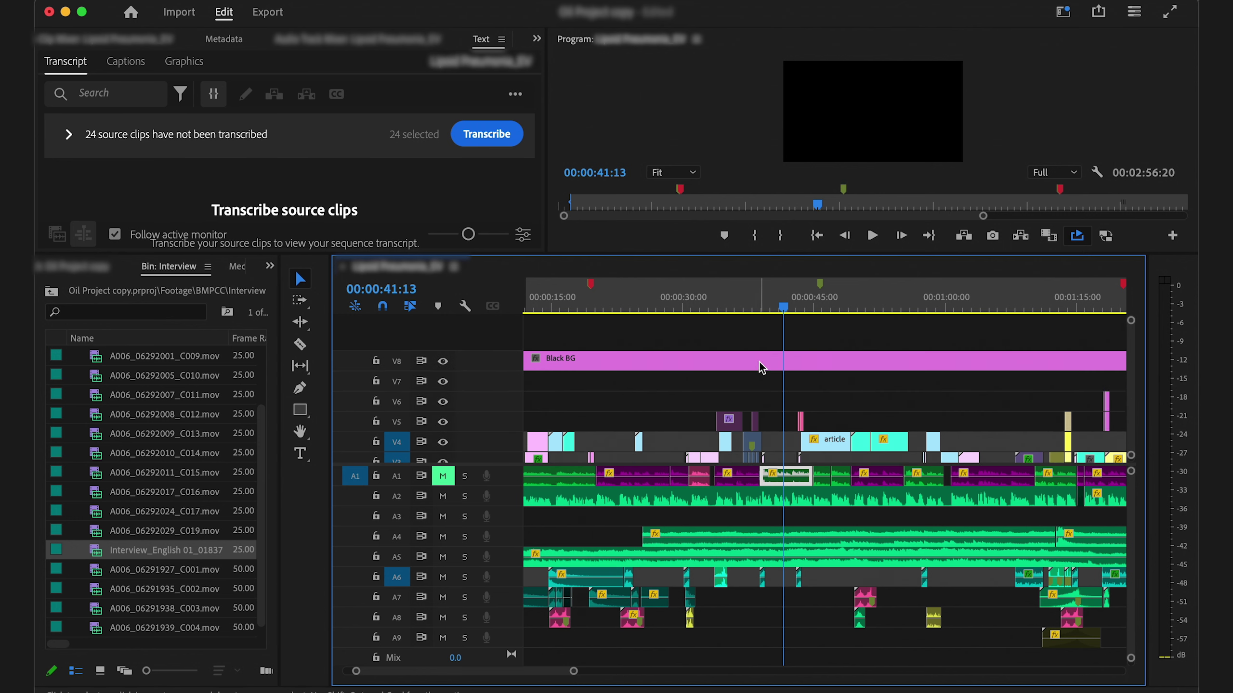
Move the Black BG clip on V8 and select the green Interview clip on V1
left_click(800, 354)
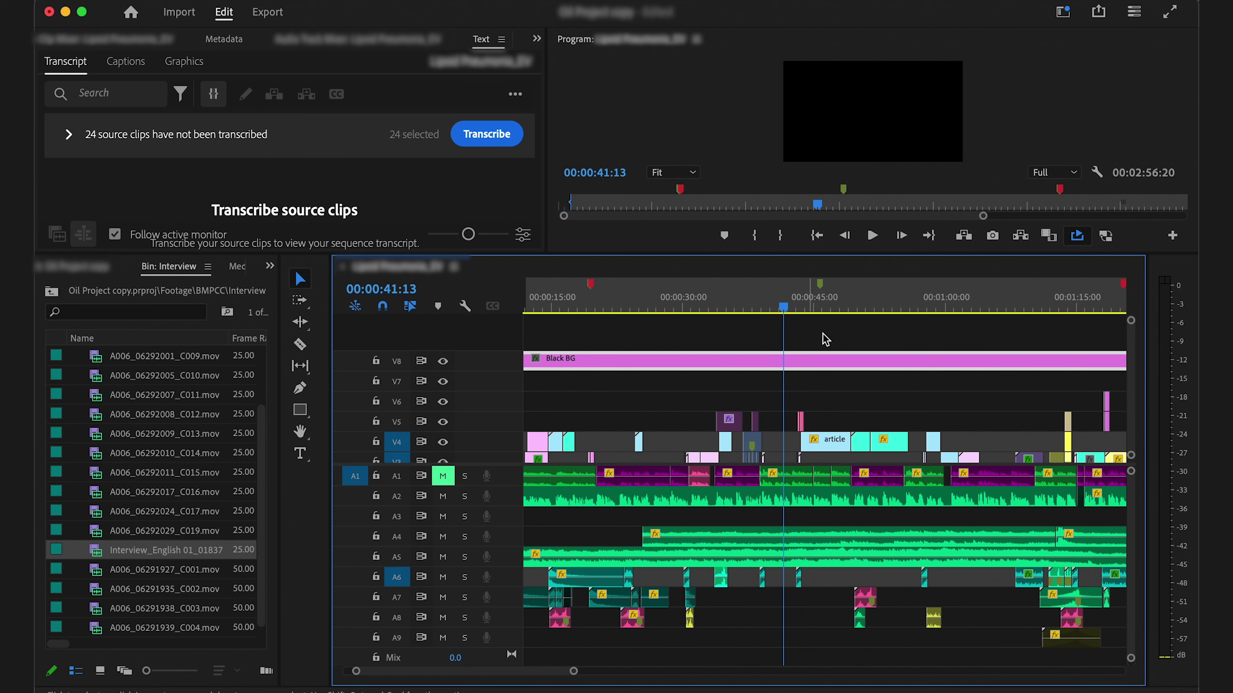
mouse_move(819, 356)
left_mouse_down()
mouse_move(1068, 392)
mouse_move(1077, 330)
left_mouse_up()
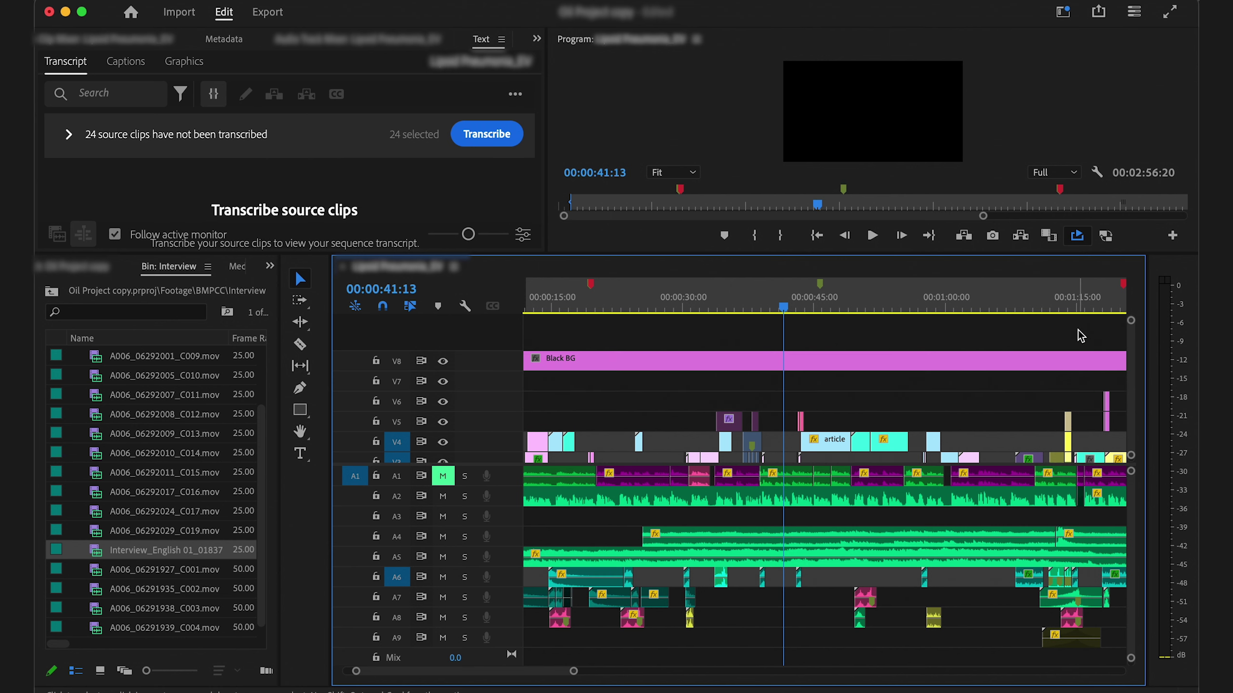
scroll(1131, 378, "down", 2)
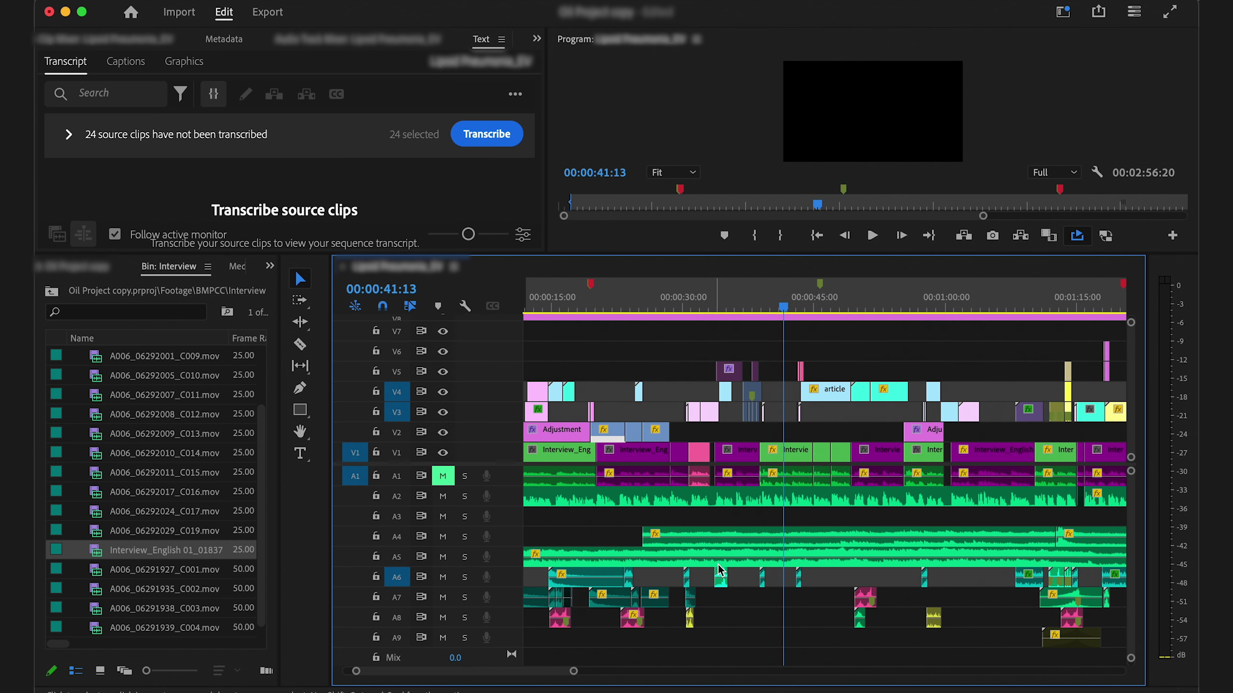
left_click(575, 672)
left_click_drag(575, 673, 564, 673)
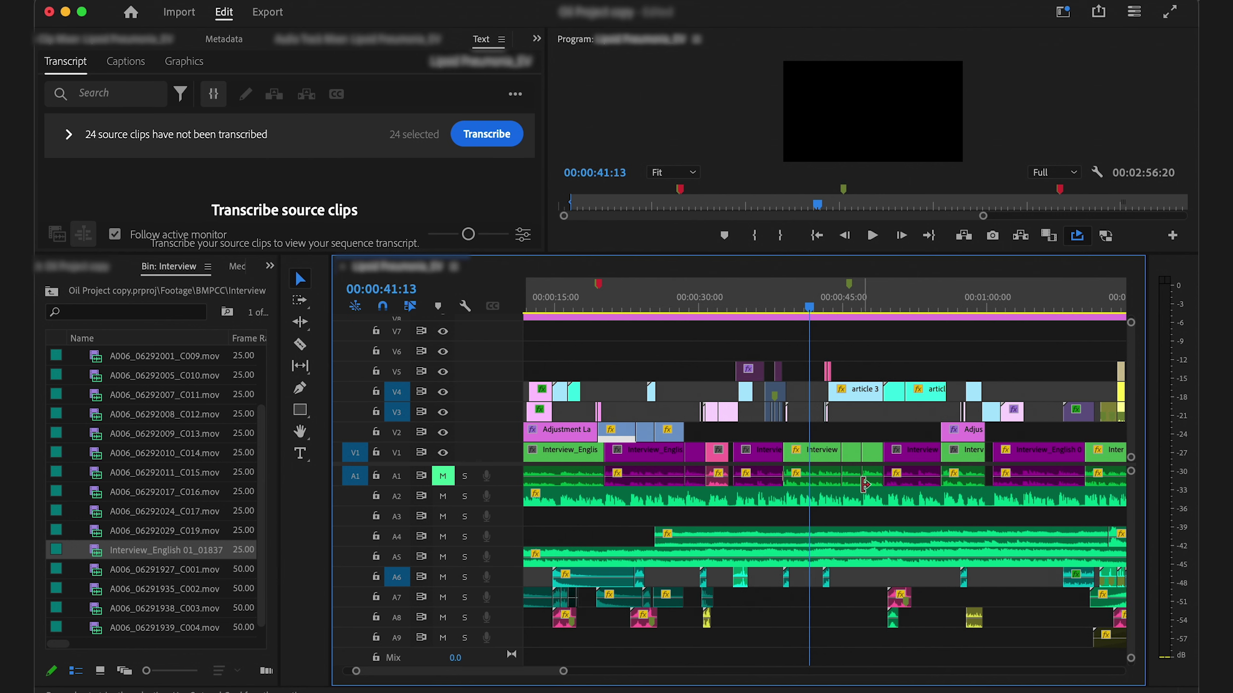
left_click(828, 456)
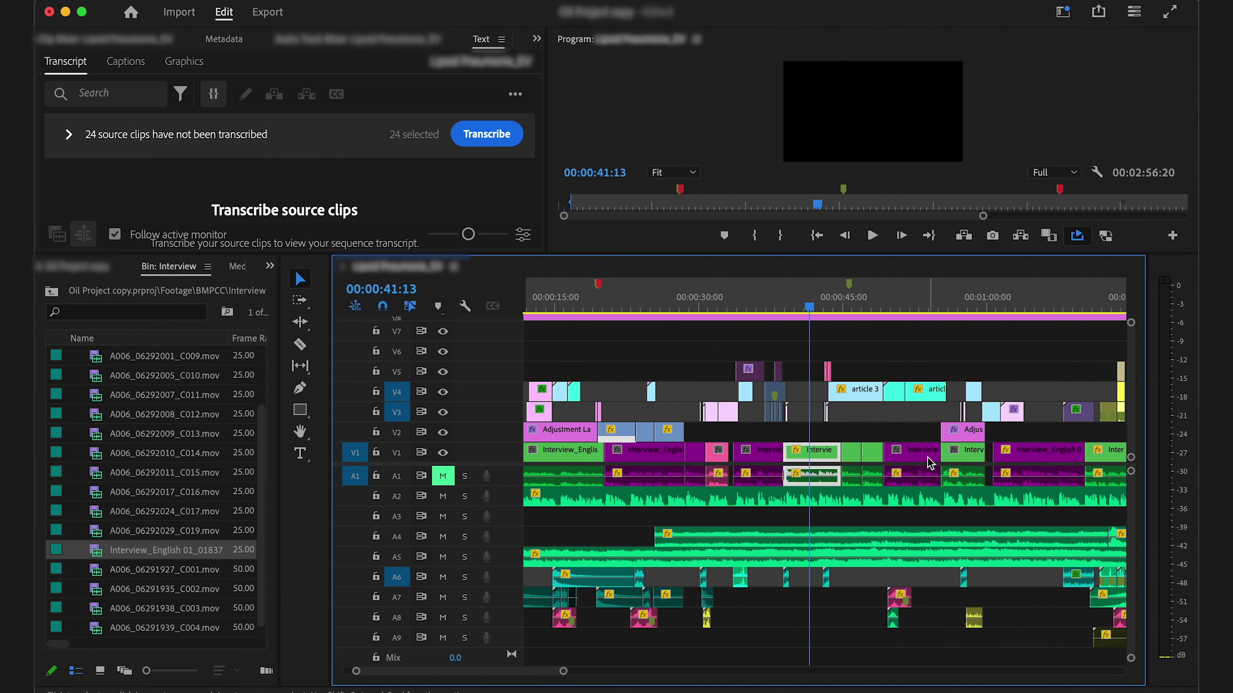
left_click(928, 457)
left_click(963, 438)
left_click(834, 458)
Check the Interview clip's label options, then reveal its source clip in the project bin
right_click(827, 455)
scroll(884, 520, "down", 8)
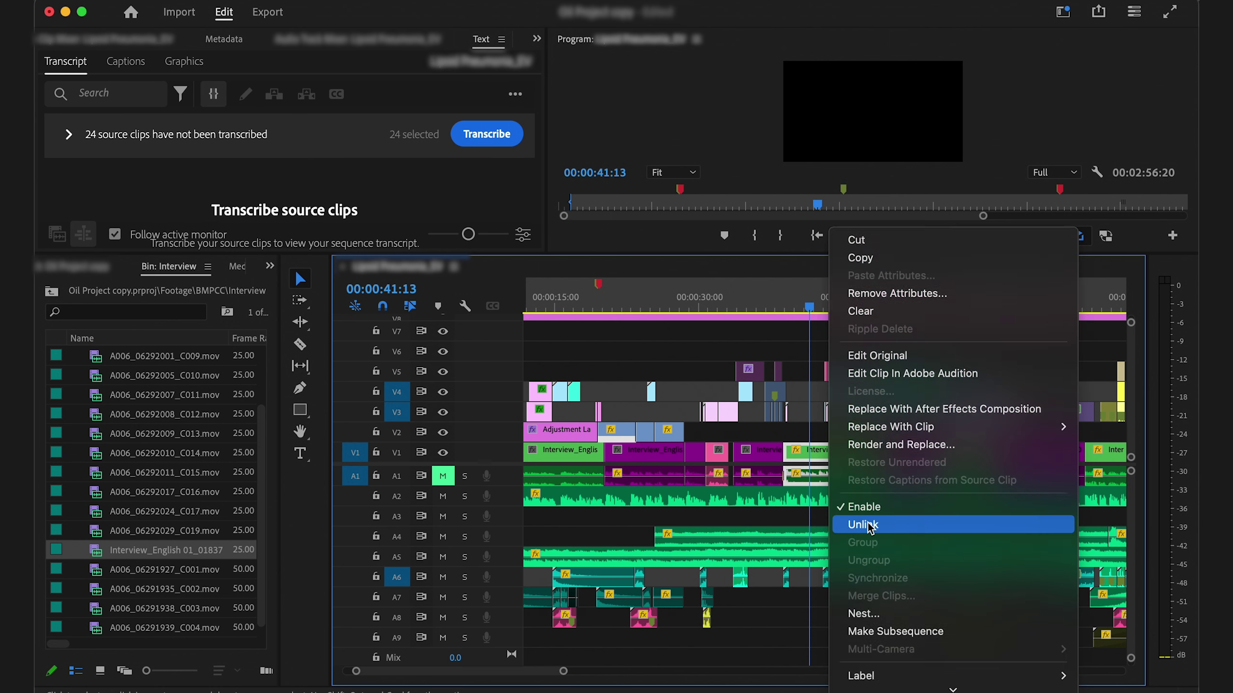
scroll(883, 506, "down", 2)
mouse_move(861, 676)
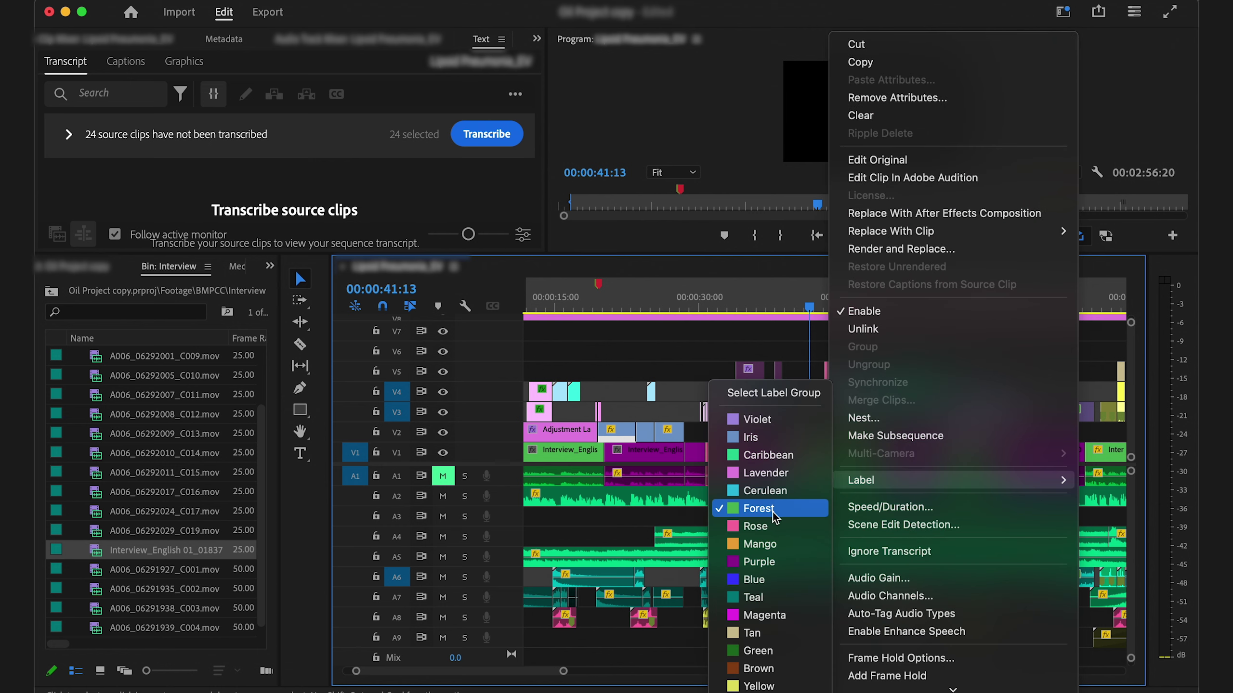
left_click(807, 339)
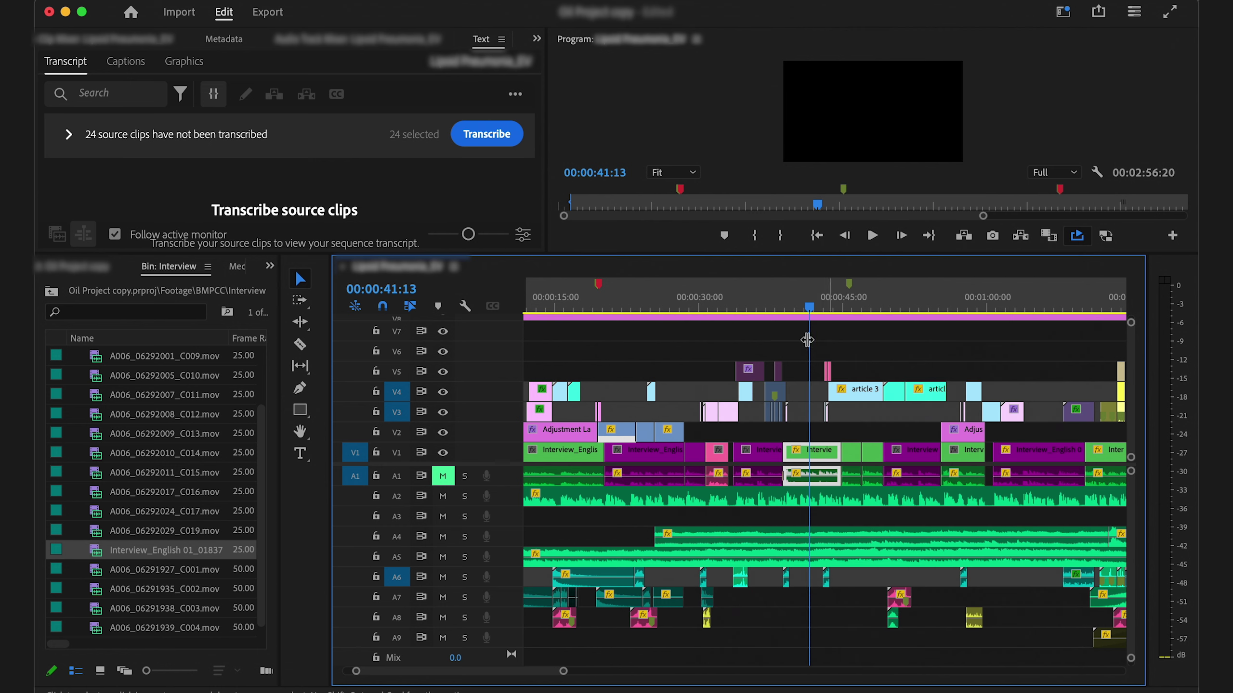
right_click(823, 457)
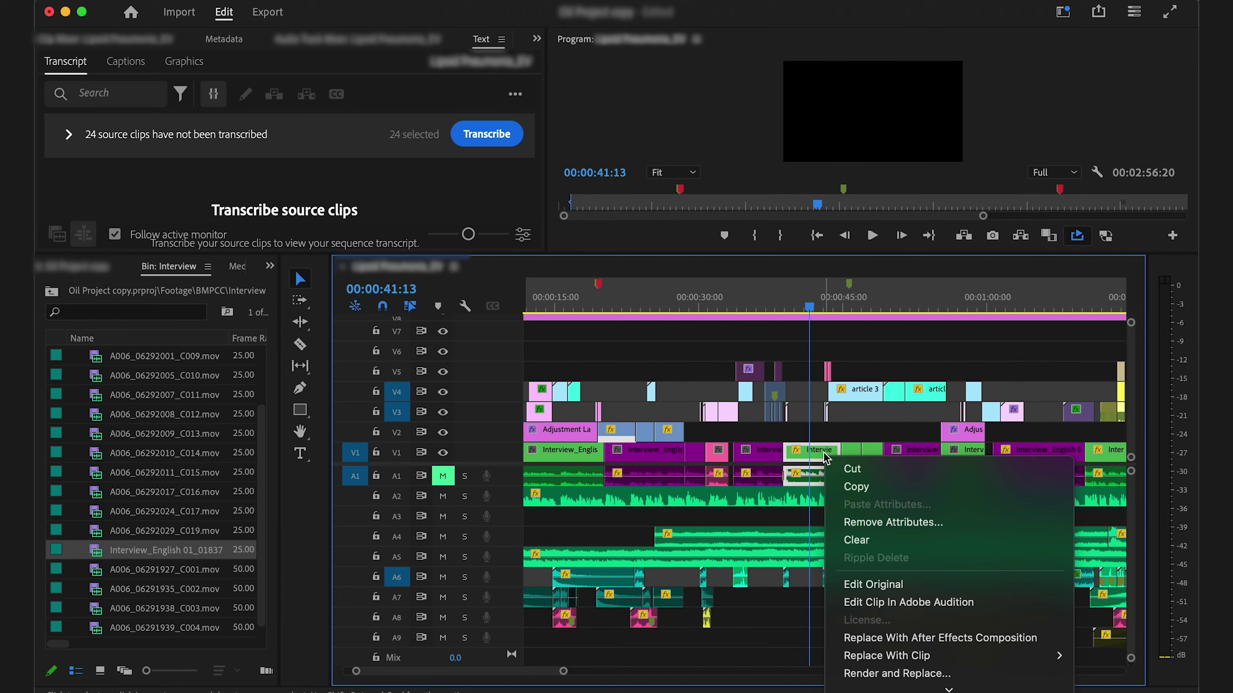
scroll(867, 534, "down", 10)
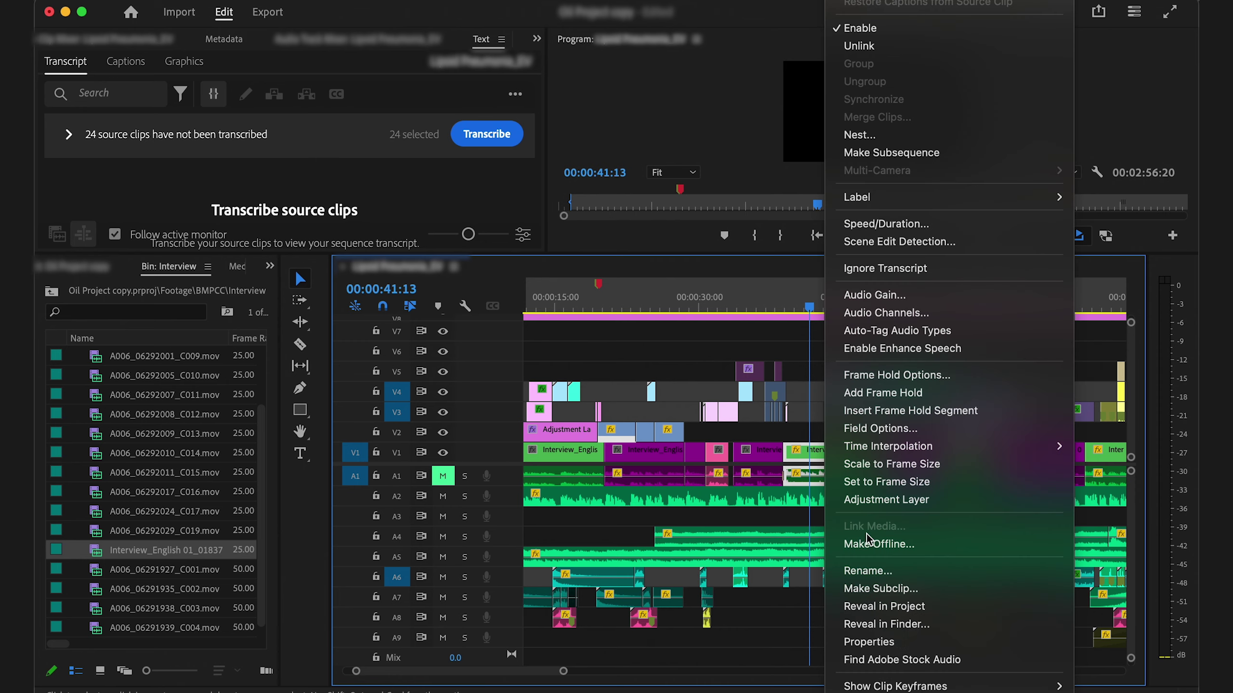
left_click(898, 607)
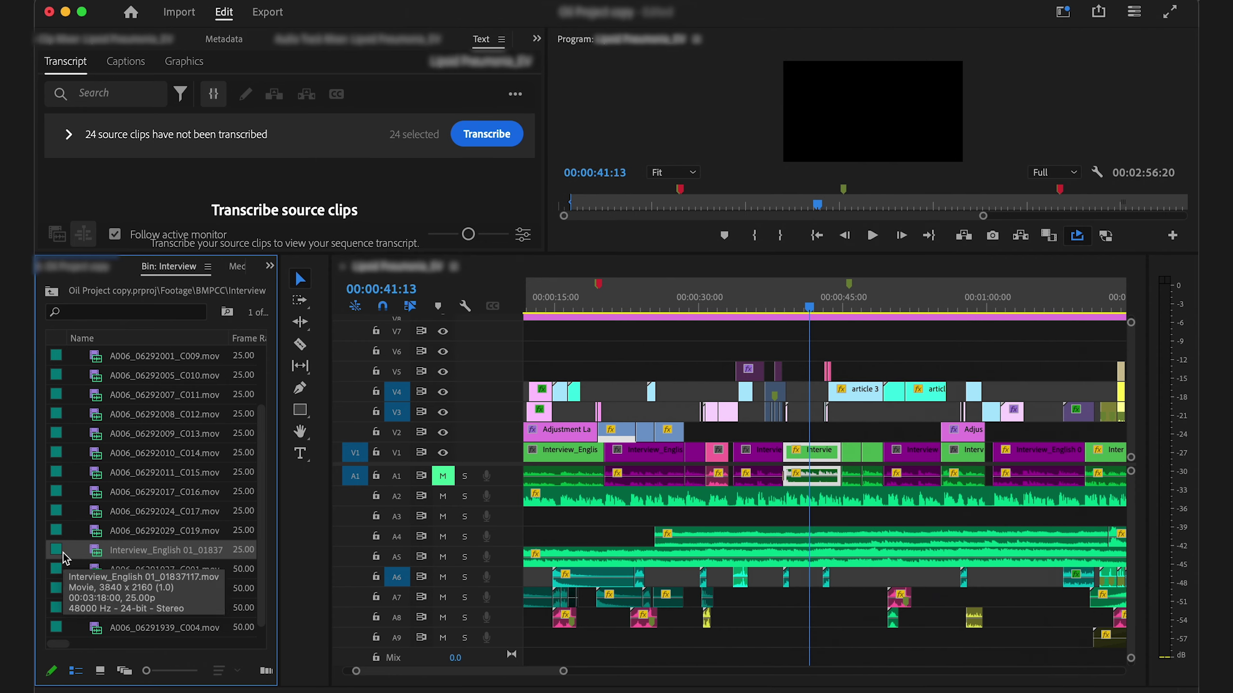
Confirm the Interview_English source clip's label is Teal, leaving it unchanged
right_click(125, 550)
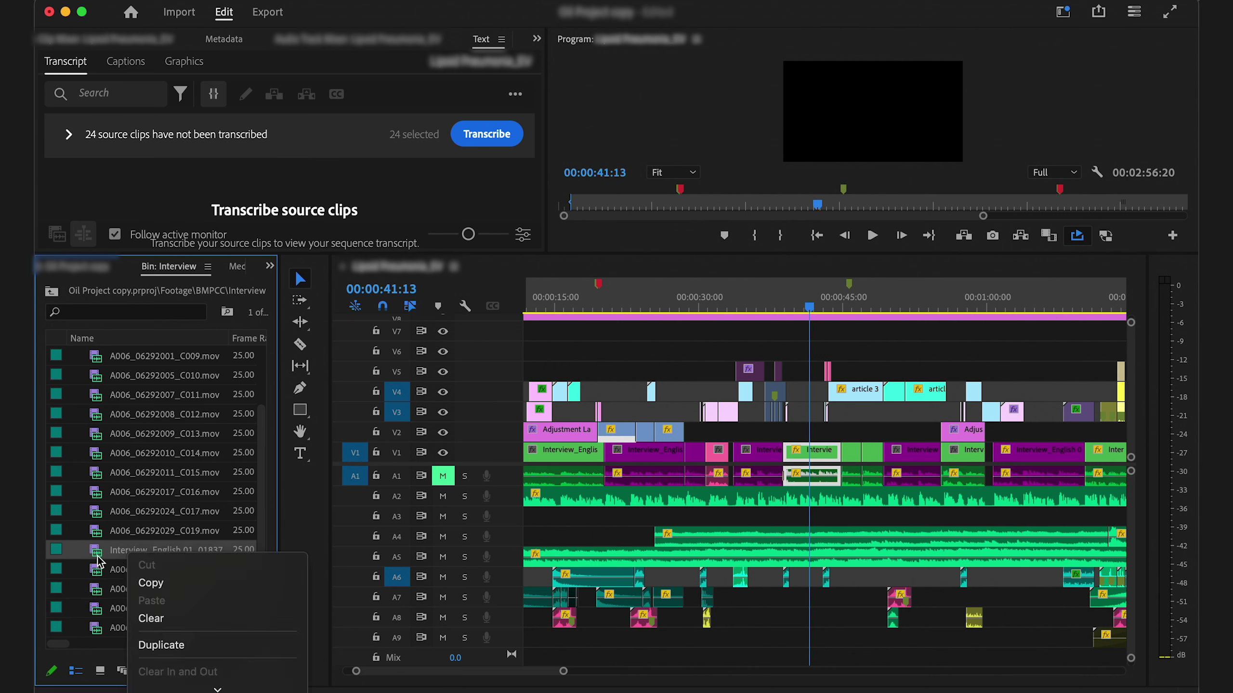
left_click(80, 546)
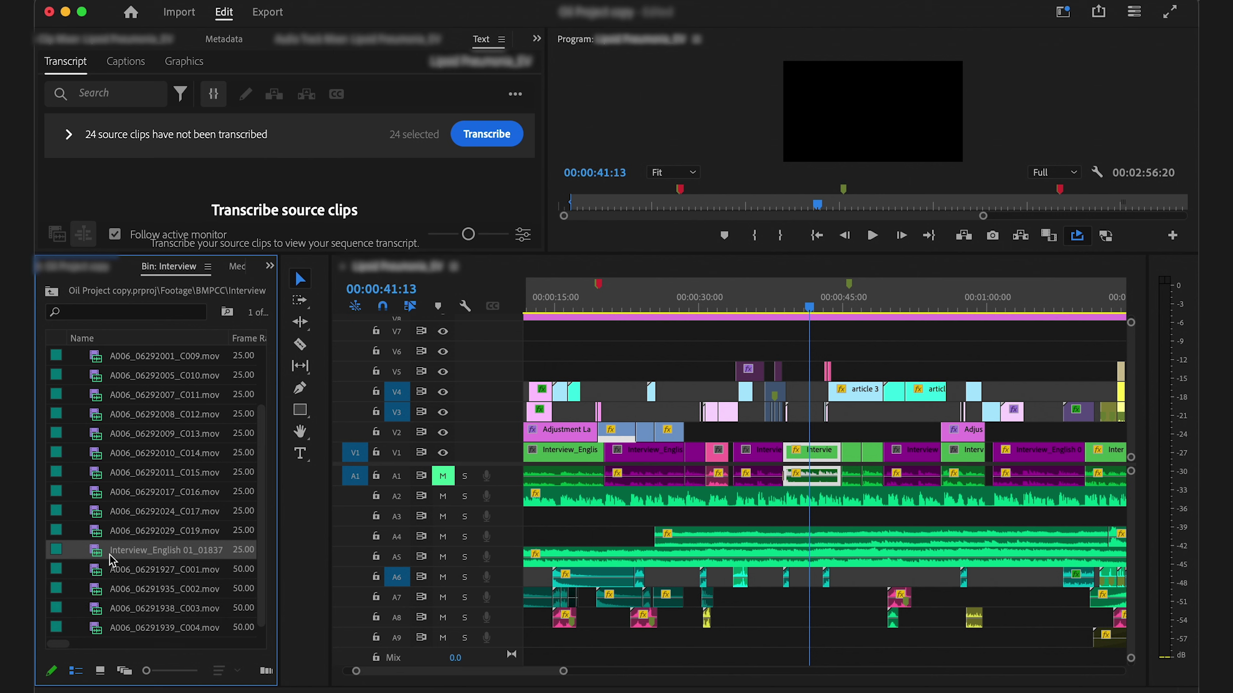
right_click(120, 550)
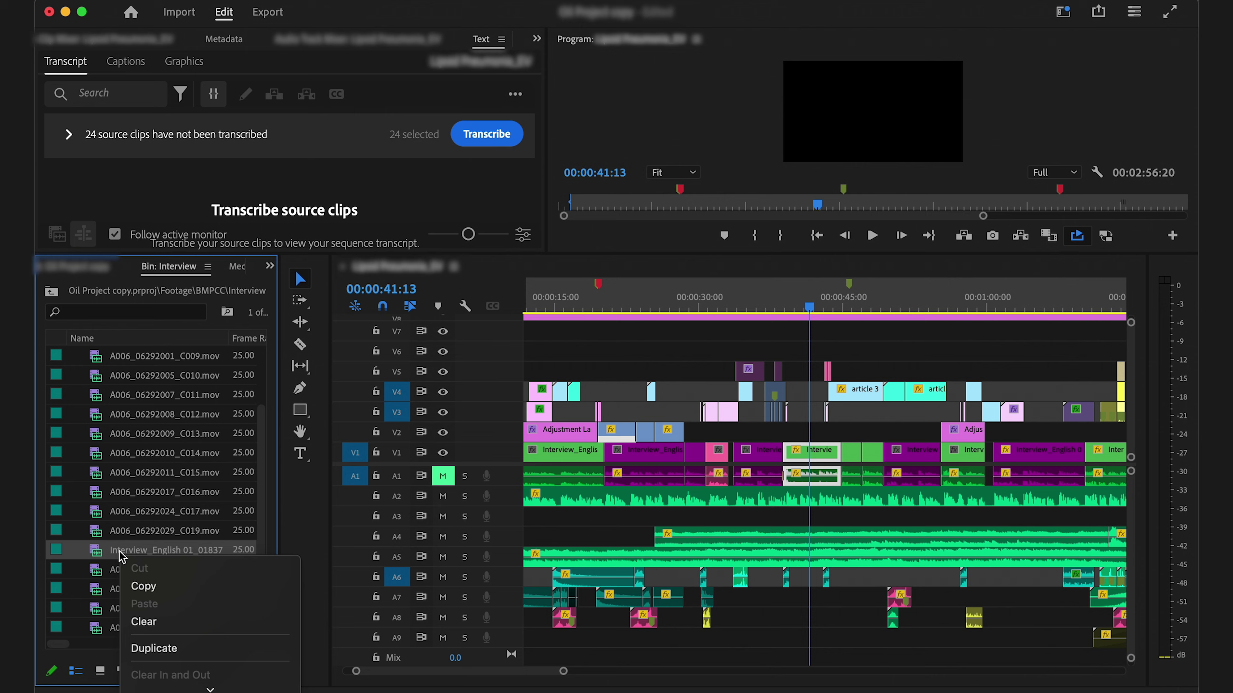
scroll(171, 610, "down", 10)
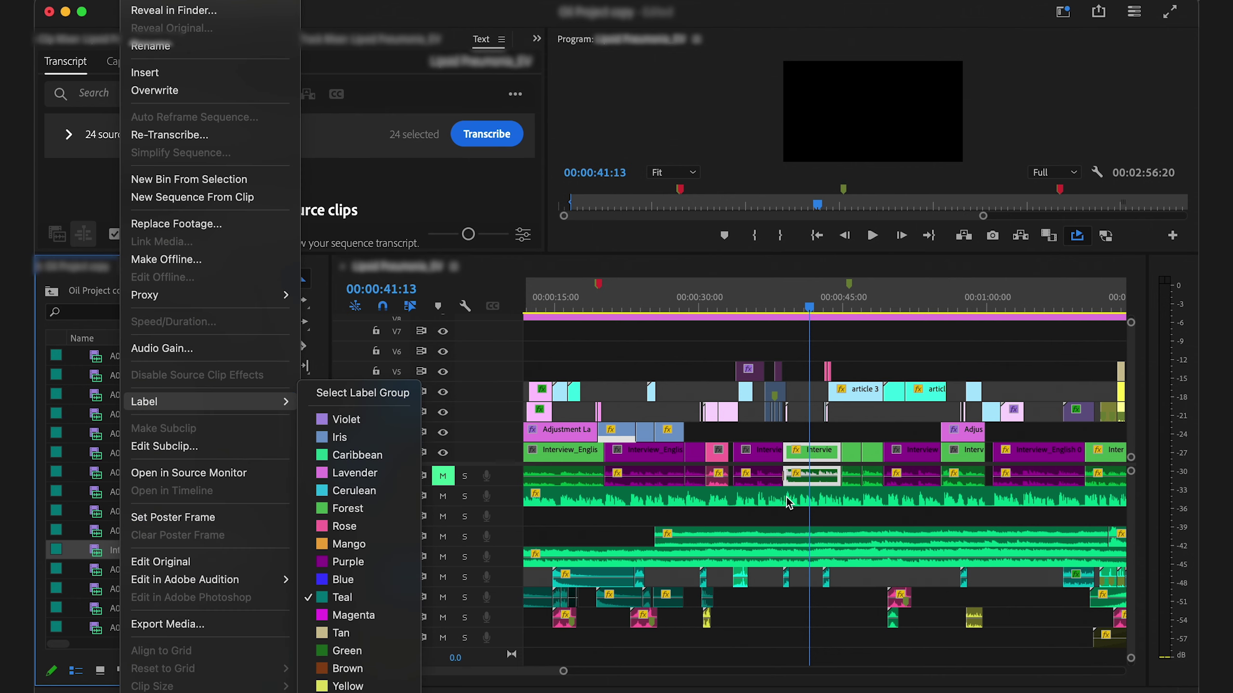
left_click(809, 452)
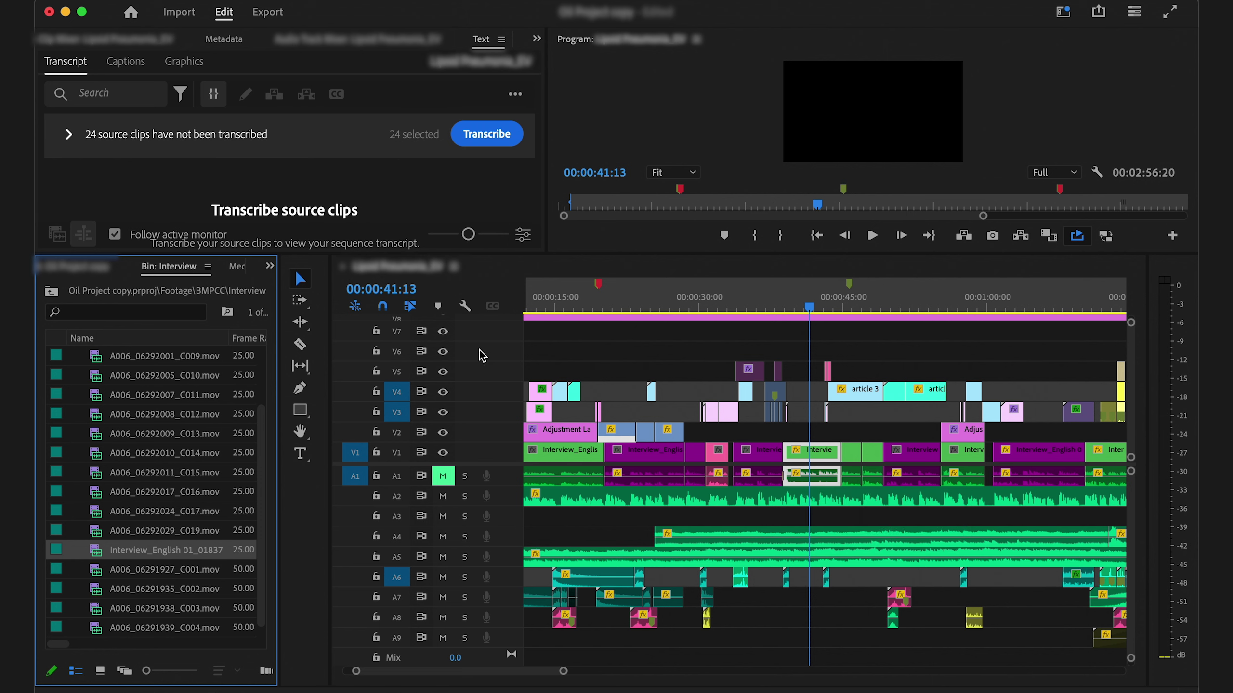
Enable Show Source Clip Name and Label in the timeline display settings
left_click(467, 306)
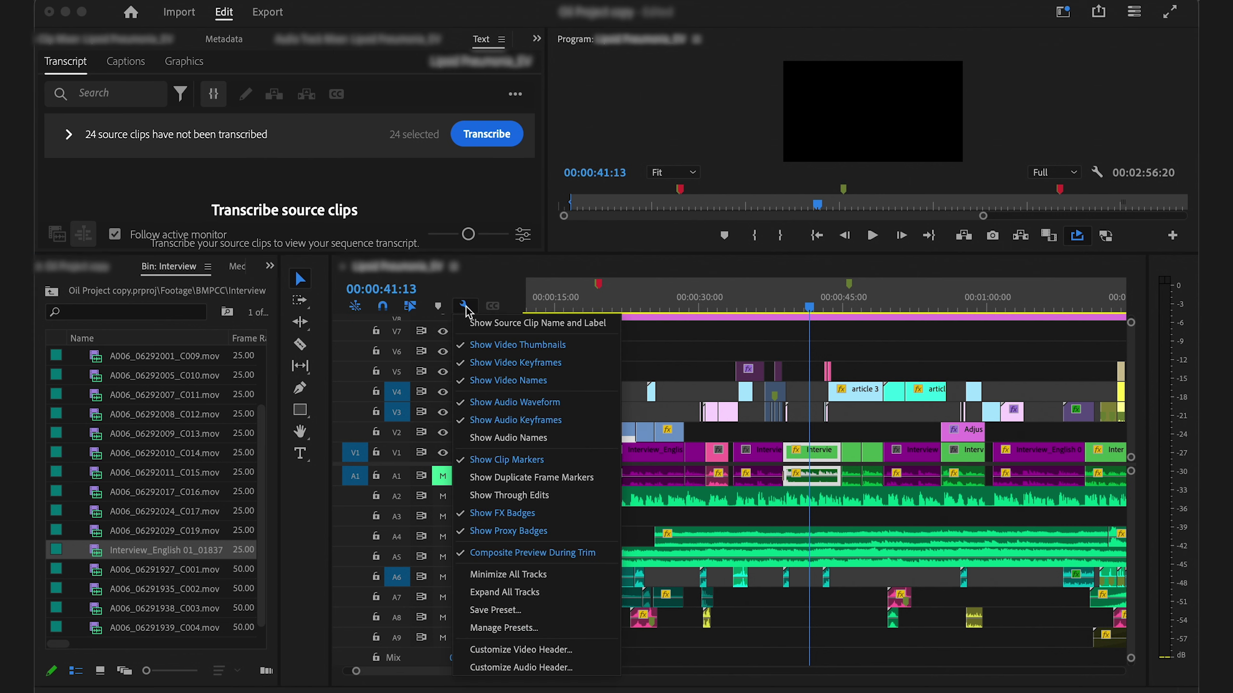
left_click(499, 329)
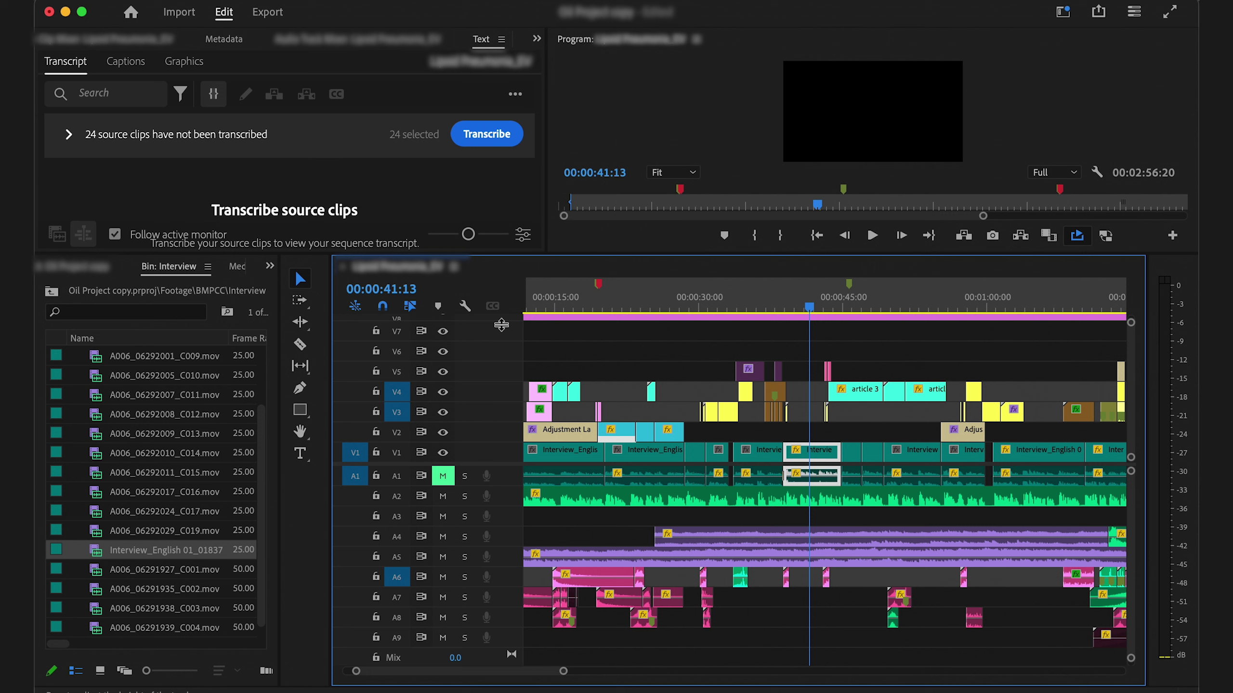
right_click(821, 460)
mouse_move(851, 196)
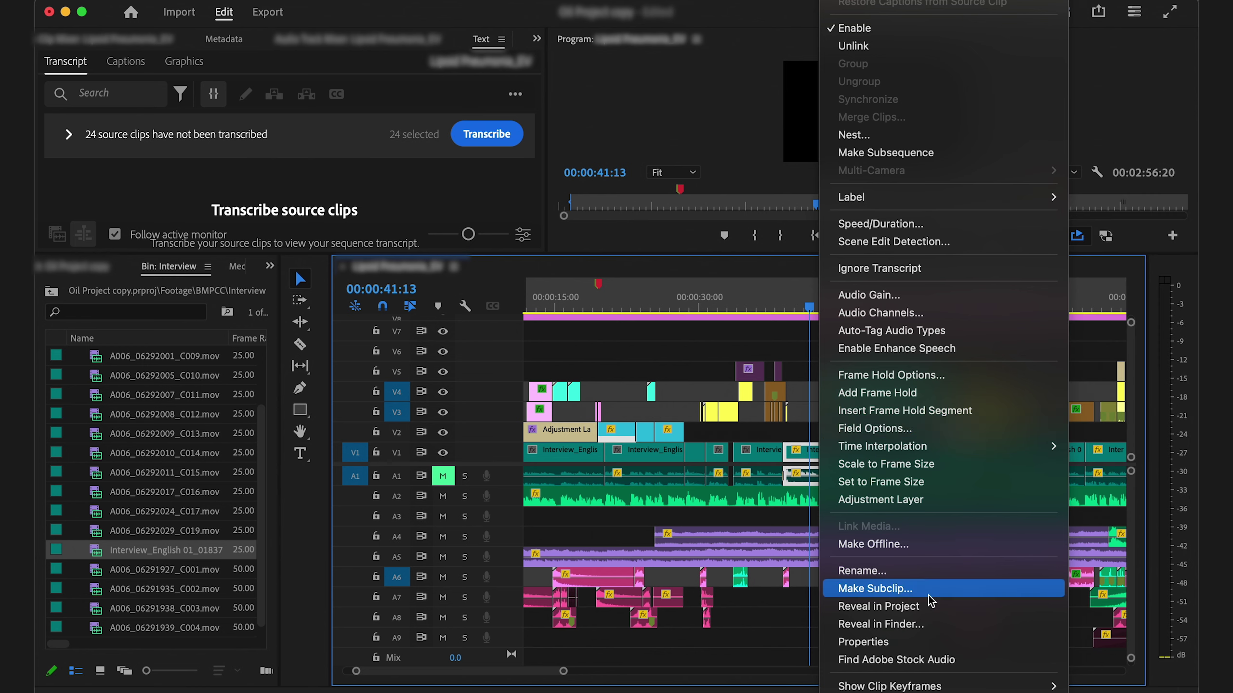
left_click(921, 607)
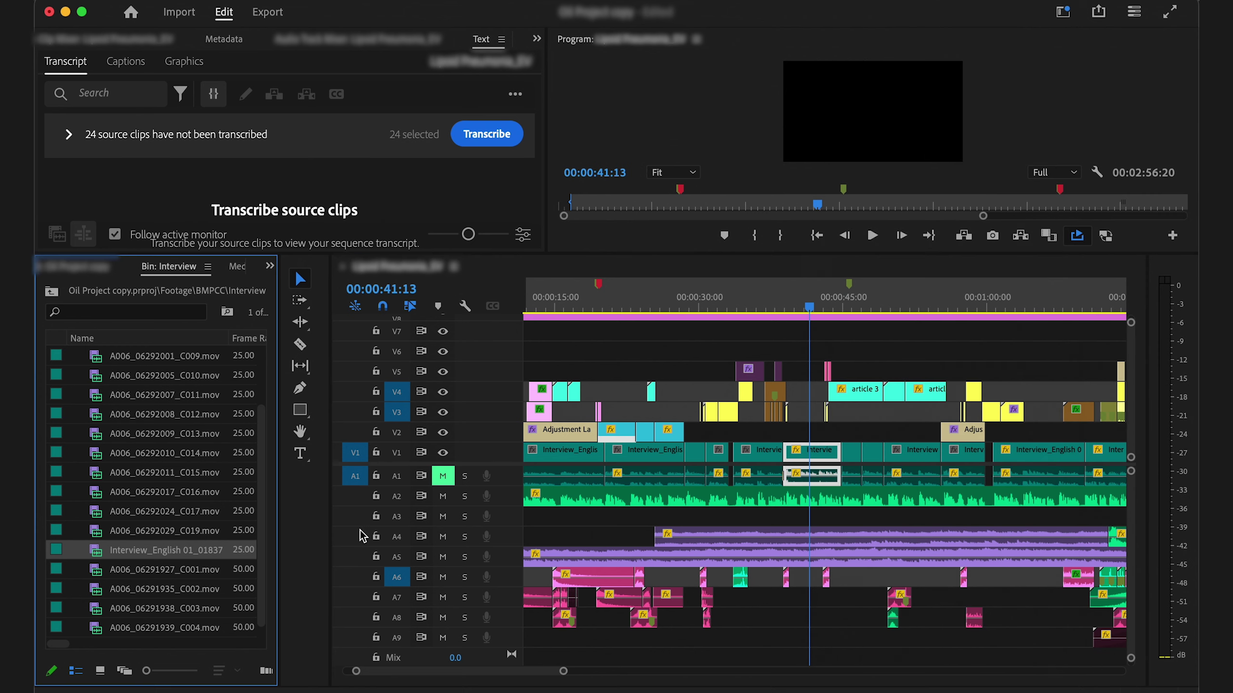
right_click(202, 552)
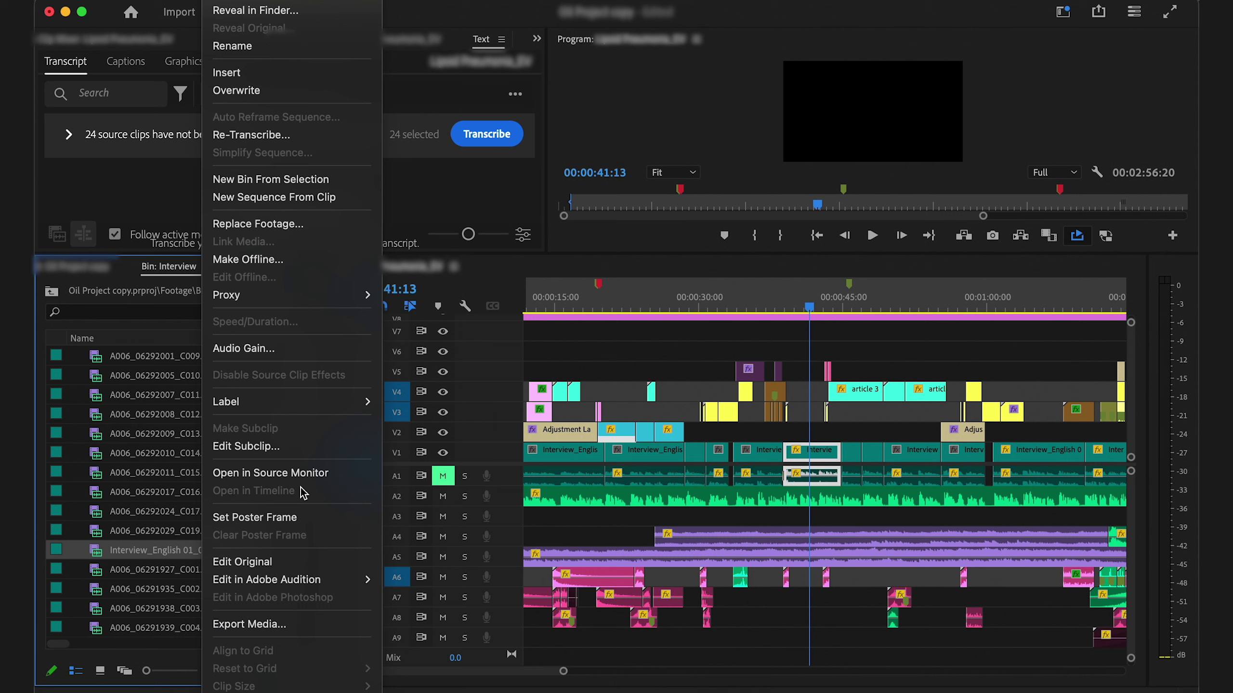
mouse_move(289, 401)
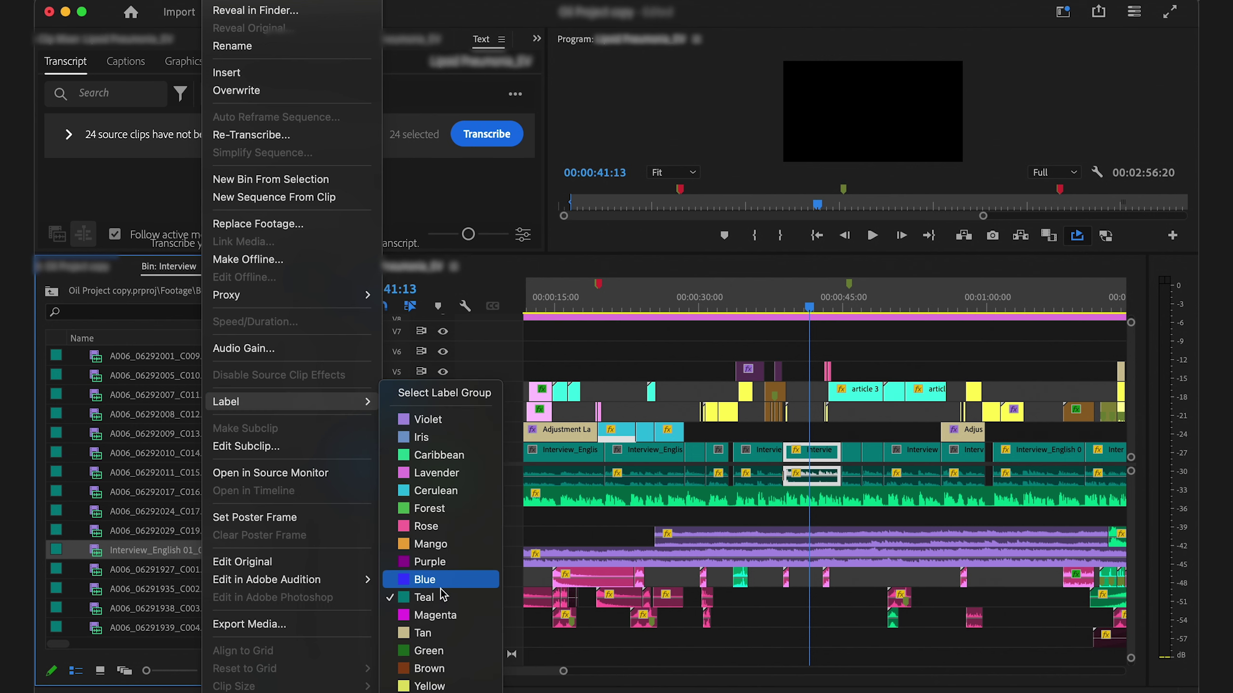
left_click(828, 453)
mouse_move(853, 495)
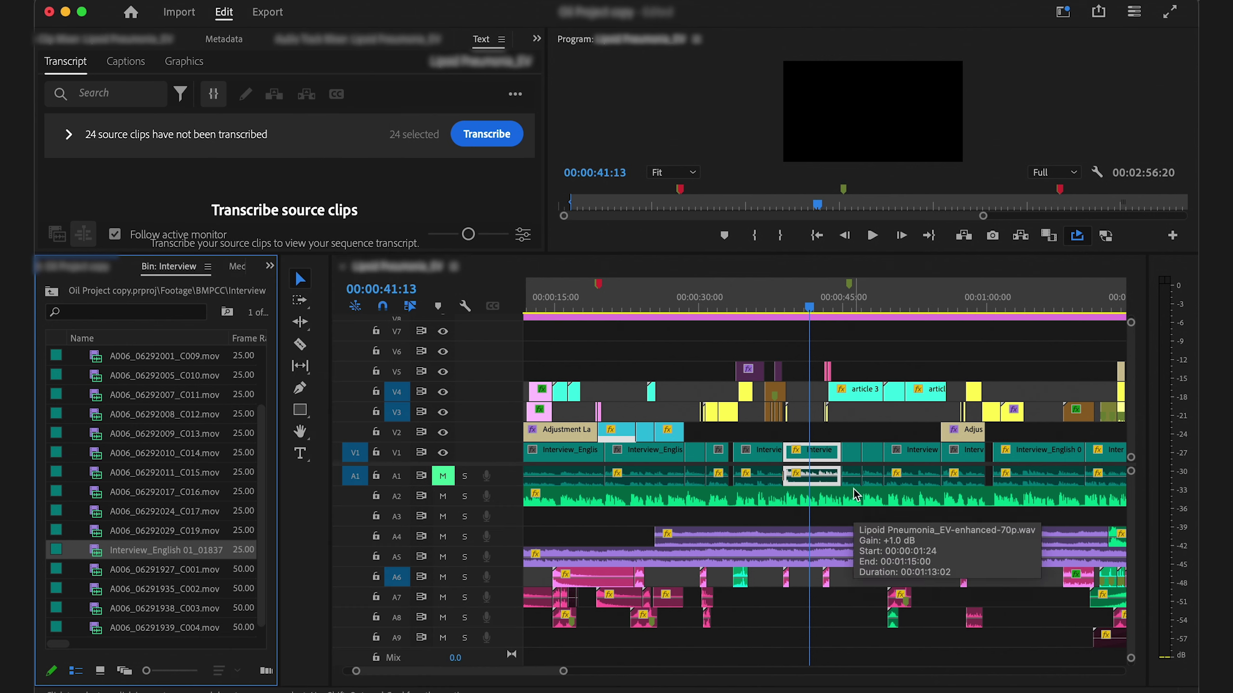